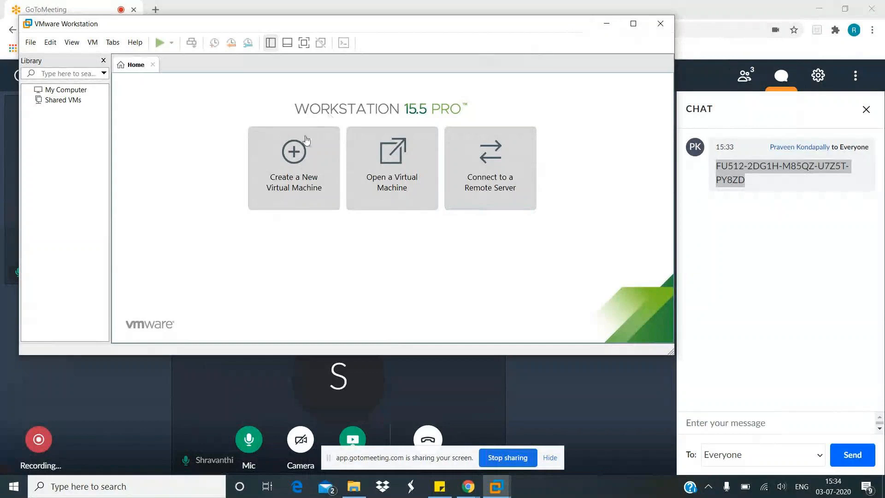
- Begin creating a virtual machine with the typical configuration and choose an installer disc image file as the installation source
{"action": "left_click", "coordinate": [288, 155]}
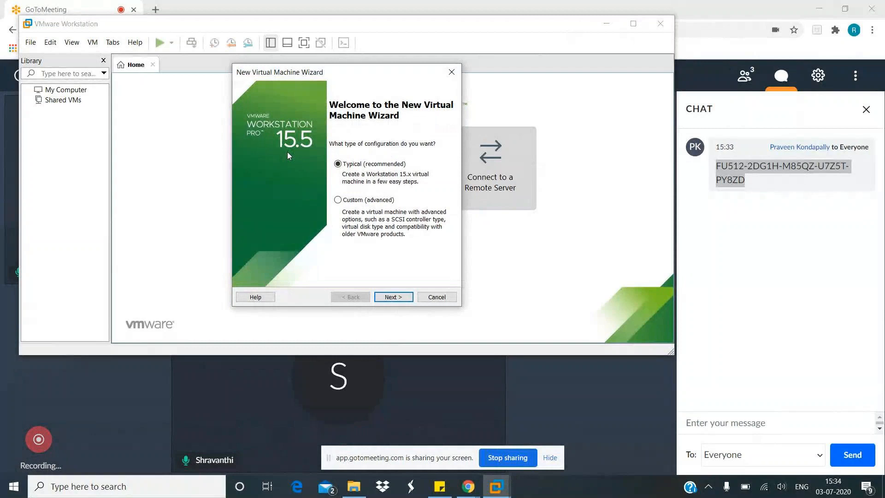
{"action": "left_click", "coordinate": [389, 298]}
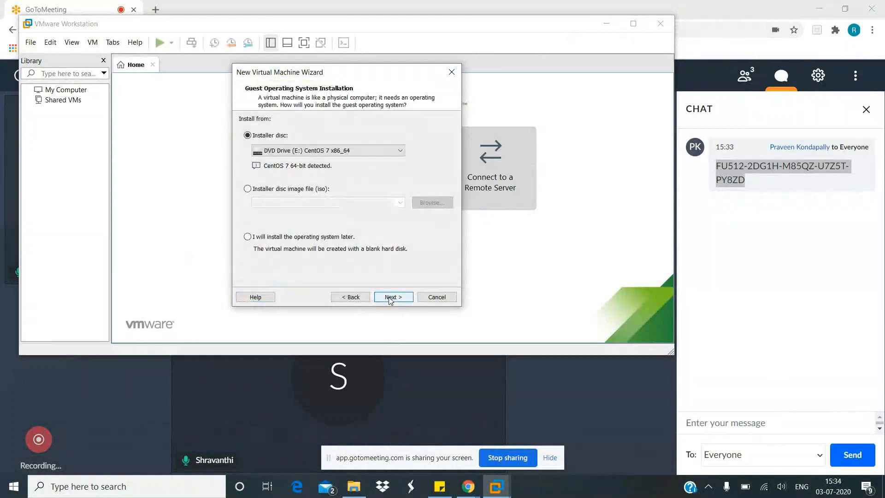
{"action": "left_click", "coordinate": [389, 298]}
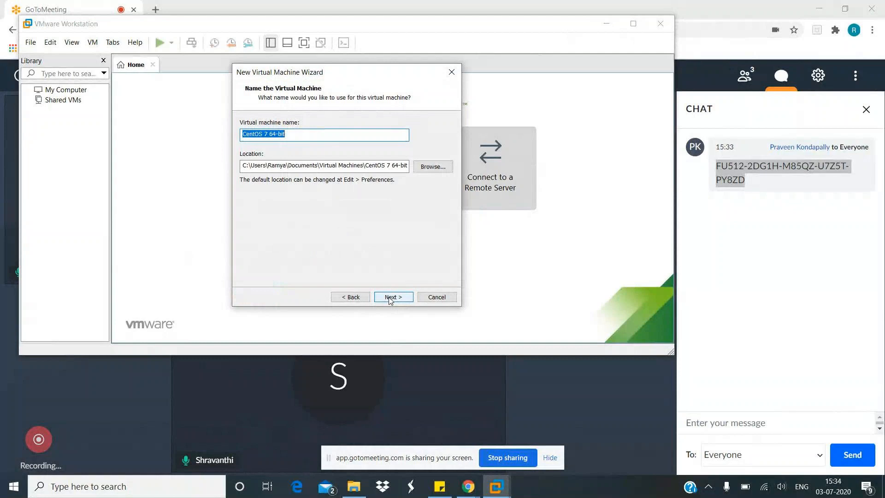
{"action": "left_click", "coordinate": [360, 299]}
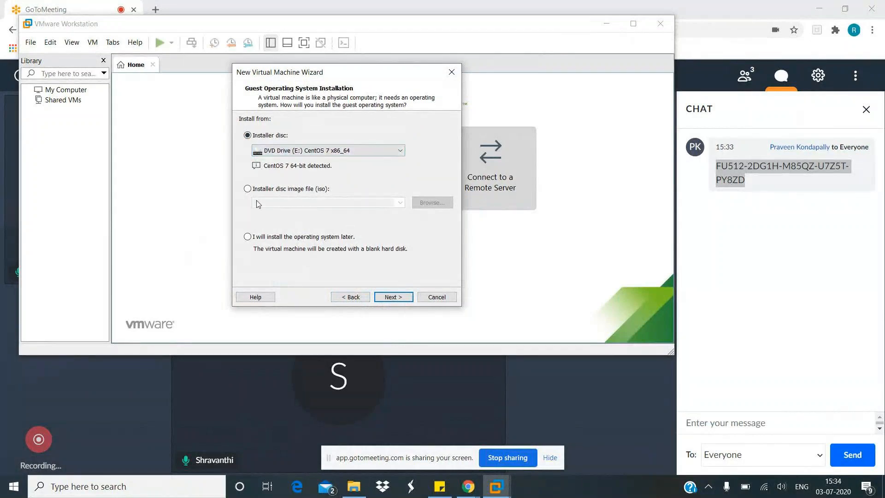
{"action": "left_click", "coordinate": [246, 190]}
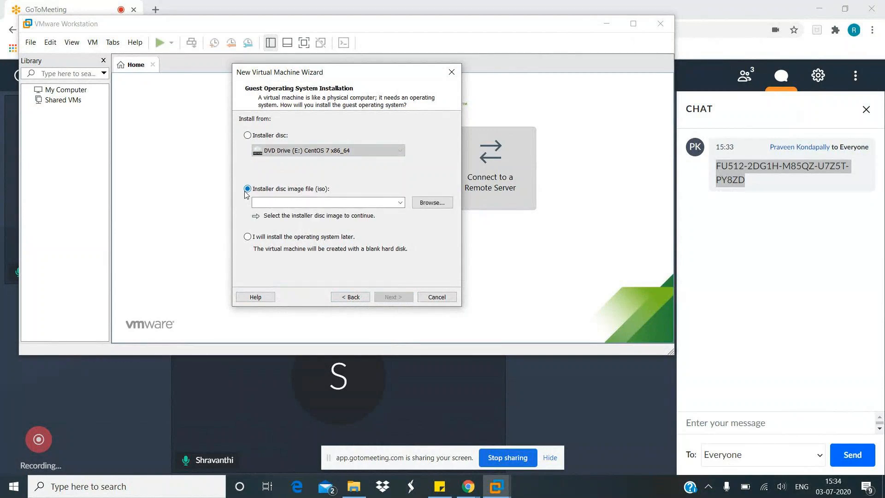
- Use the CentOS-7-x86_64-Everything-2003 image from the Downloads folder as the installer disc image
{"action": "left_click", "coordinate": [428, 204]}
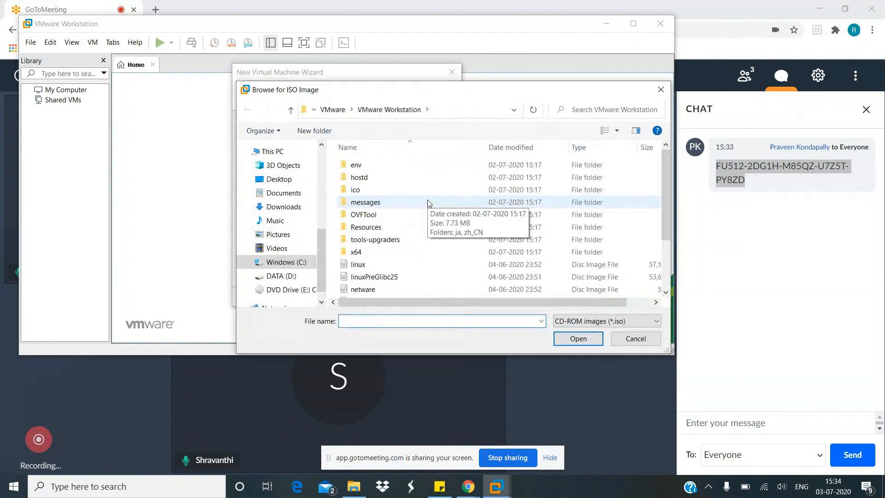
{"action": "scroll", "coordinate": [428, 203], "scroll_direction": "down", "scroll_amount": 2}
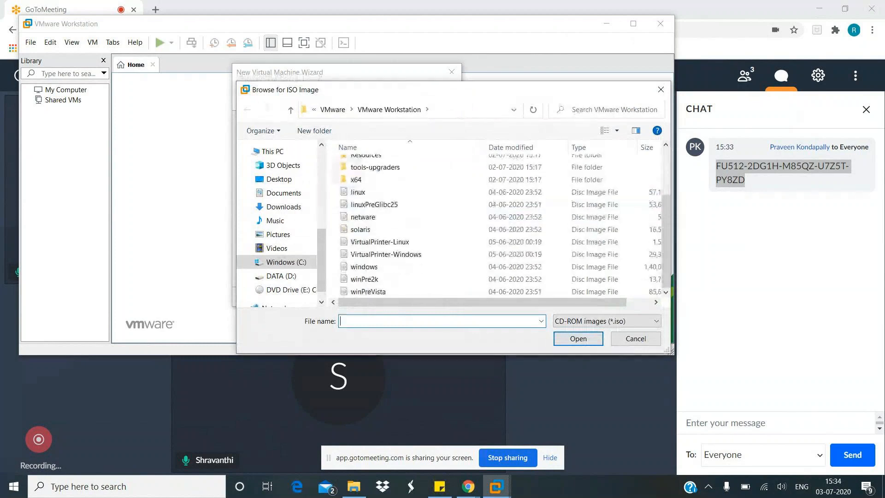
{"action": "scroll", "coordinate": [277, 244], "scroll_direction": "down", "scroll_amount": 1}
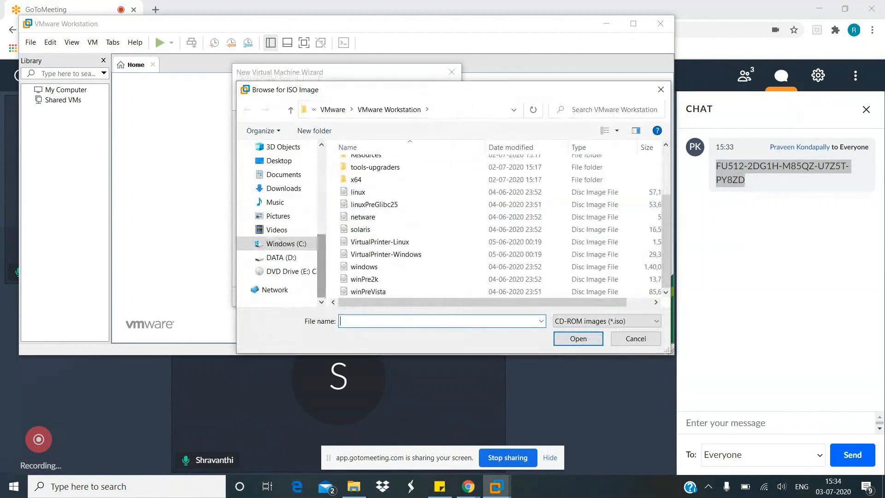
{"action": "left_click", "coordinate": [265, 272]}
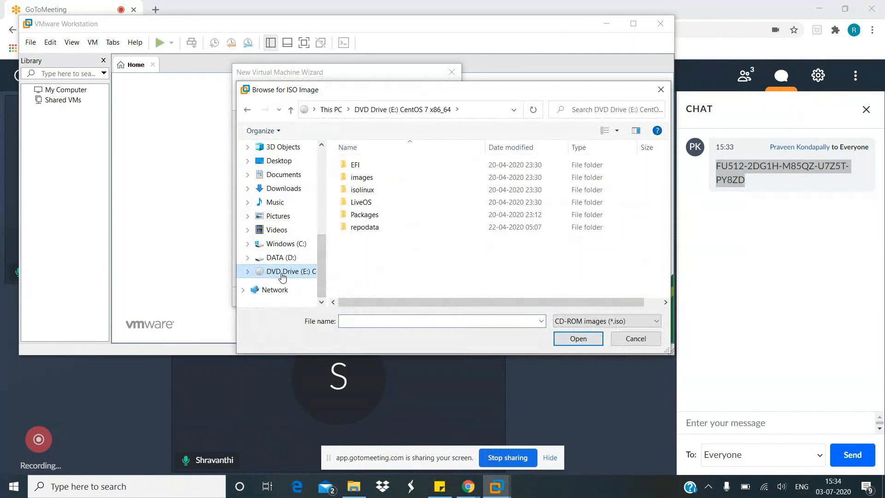
{"action": "left_click", "coordinate": [321, 219]}
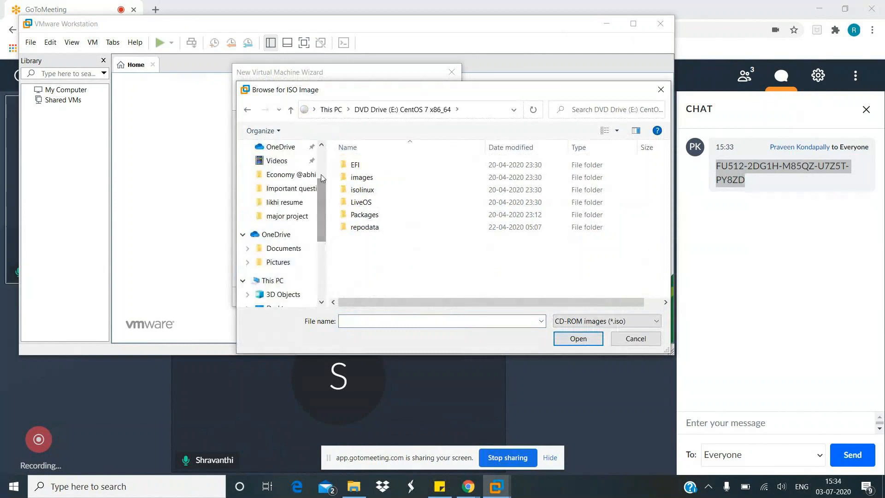
{"action": "left_click", "coordinate": [323, 159]}
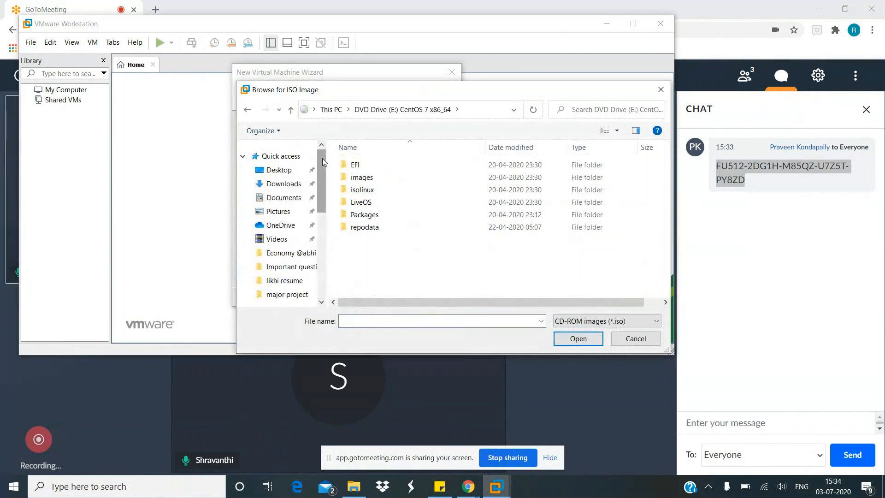
{"action": "left_click", "coordinate": [293, 184]}
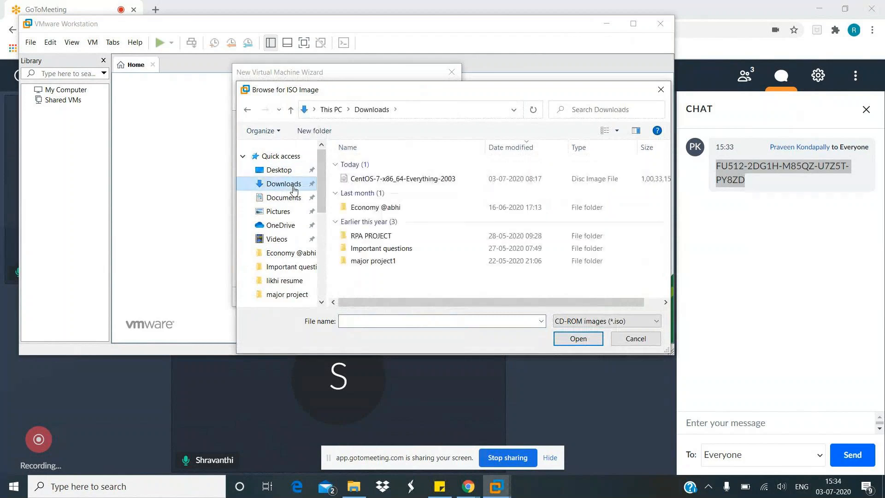
{"action": "left_click", "coordinate": [415, 181]}
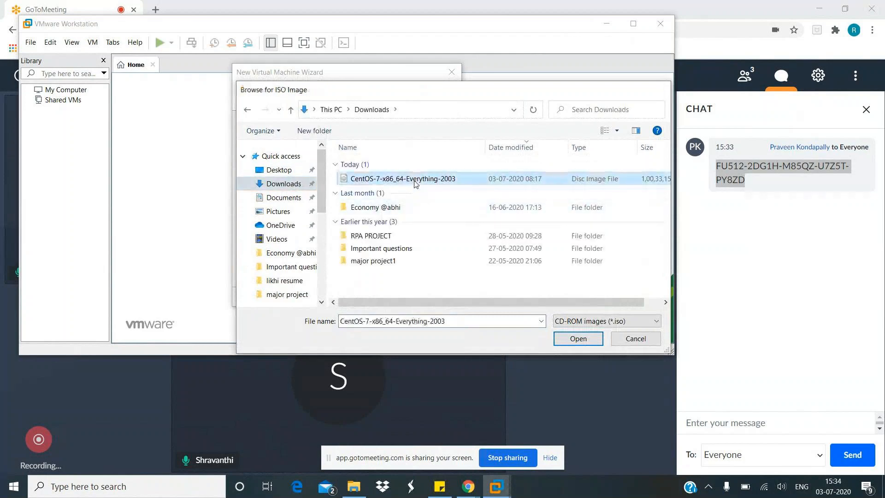
{"action": "double_click", "coordinate": [415, 180]}
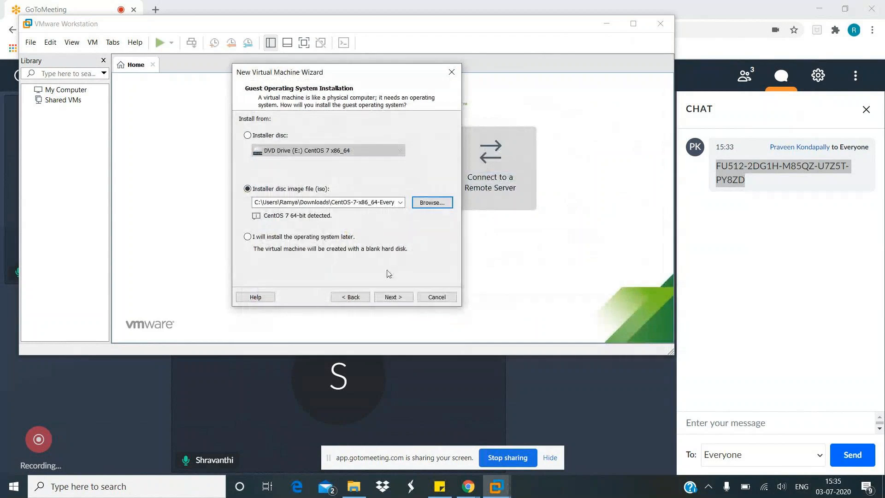
{"action": "left_click", "coordinate": [393, 297]}
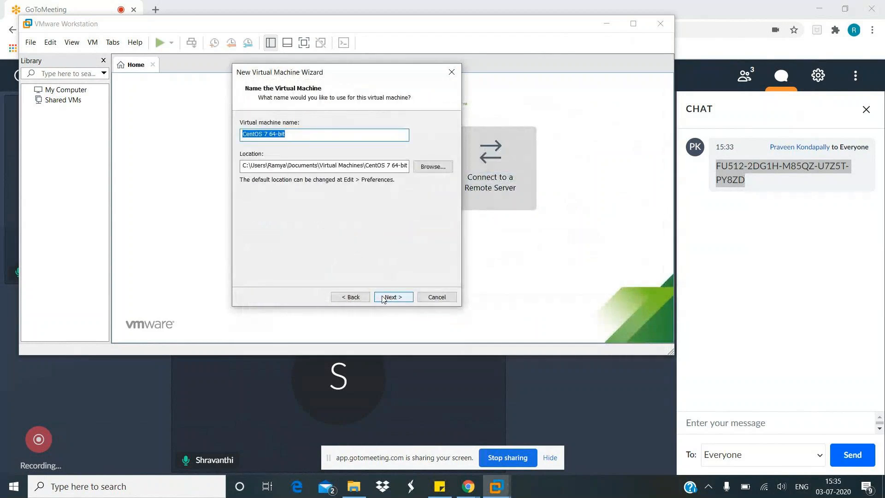
- Keep the default name, location and disk settings, and set the virtual machine's memory to 2048 MB
{"action": "left_click", "coordinate": [393, 297]}
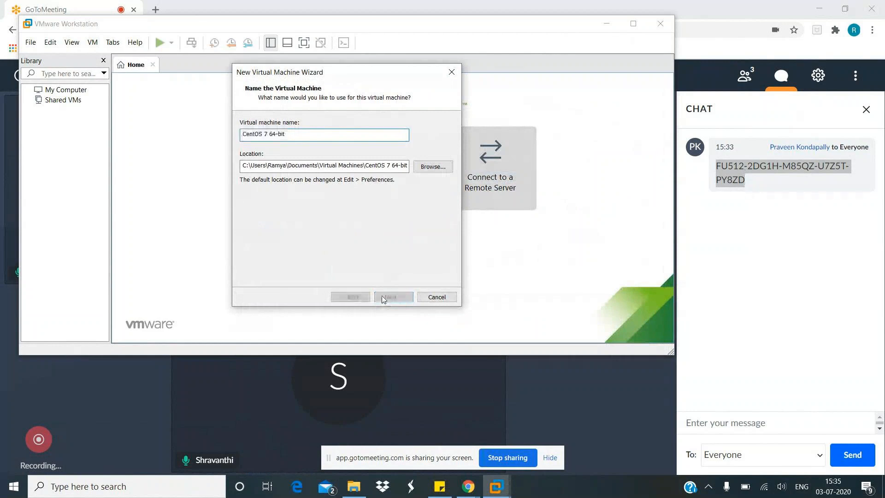
{"action": "left_click", "coordinate": [392, 297]}
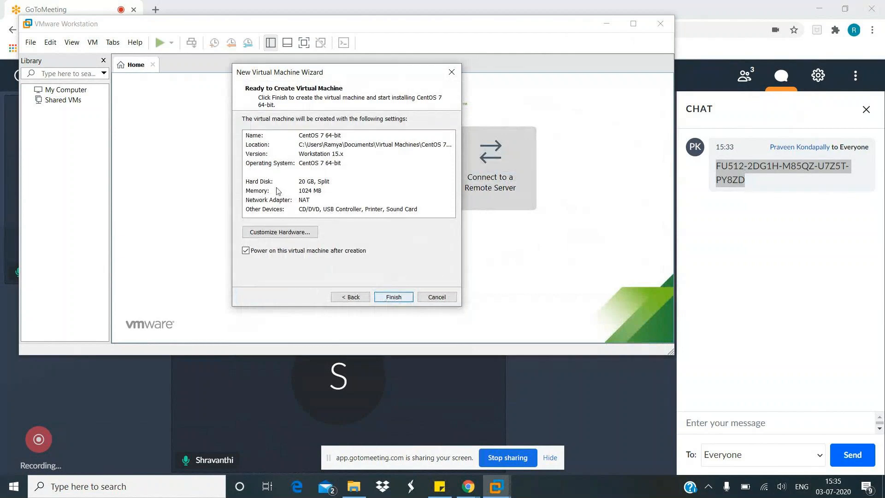
{"action": "left_click", "coordinate": [297, 233]}
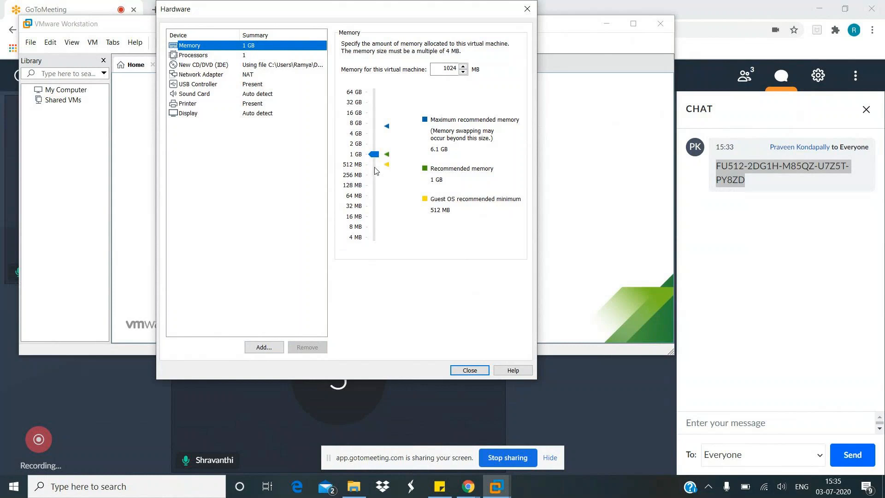
{"action": "left_click", "coordinate": [373, 146]}
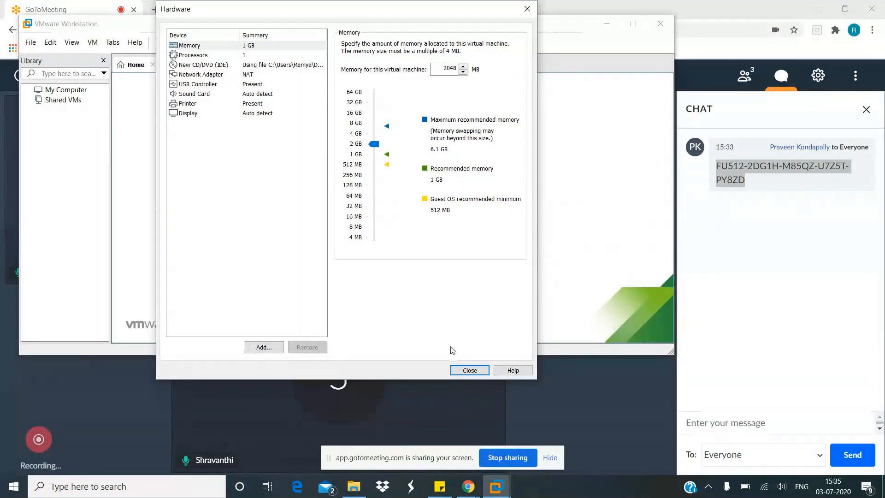
{"action": "left_click", "coordinate": [463, 373]}
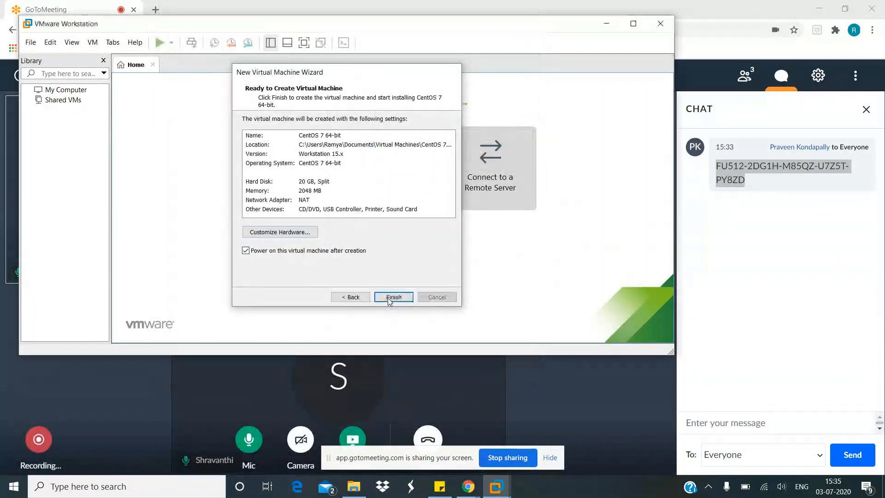
- Create and power on the CentOS 7 64-bit virtual machine, and maximize the window
{"action": "left_click", "coordinate": [388, 297]}
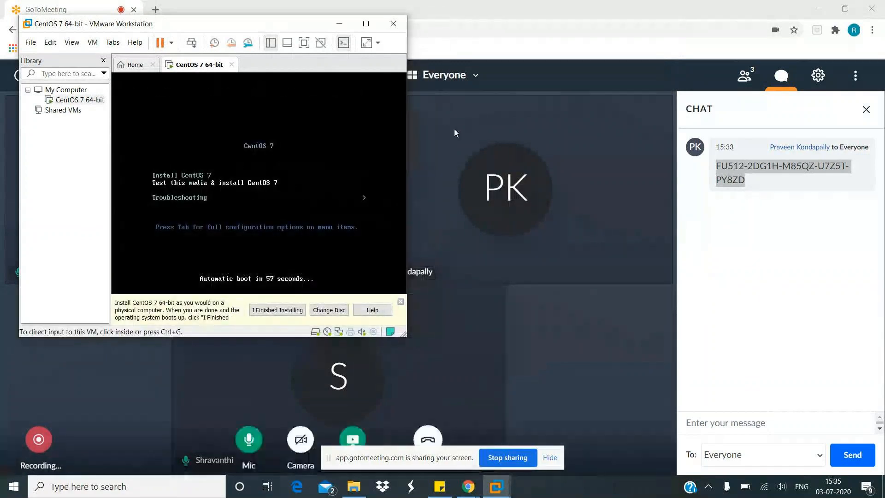
{"action": "left_click", "coordinate": [365, 23]}
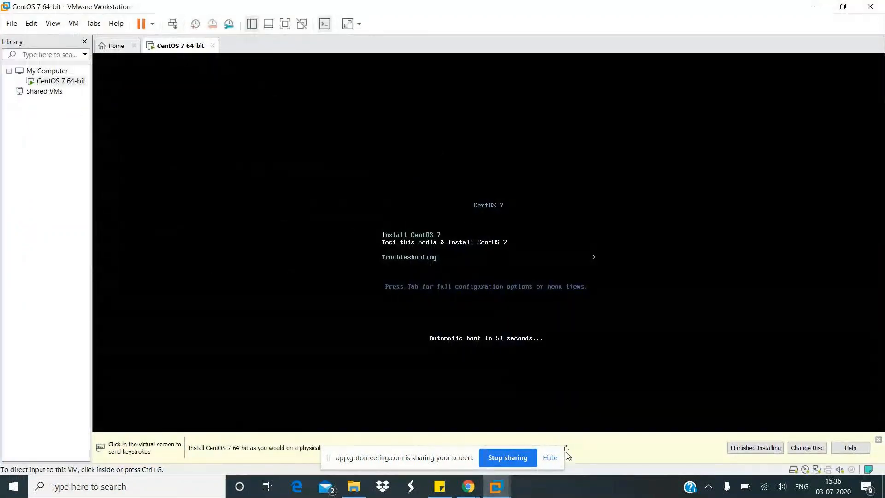
- Boot the virtual machine with the Install CentOS 7 option
{"action": "left_click", "coordinate": [543, 371]}
{"action": "left_click", "coordinate": [595, 263]}
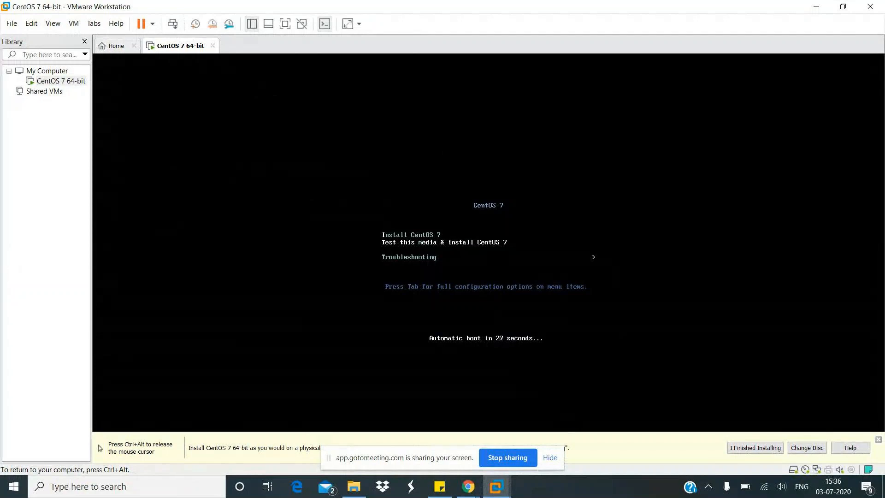
{"action": "key", "text": "Down"}
{"action": "key", "text": "Up"}
{"action": "key", "text": "Down"}
{"action": "key", "text": "Up"}
{"action": "key", "text": "Down"}
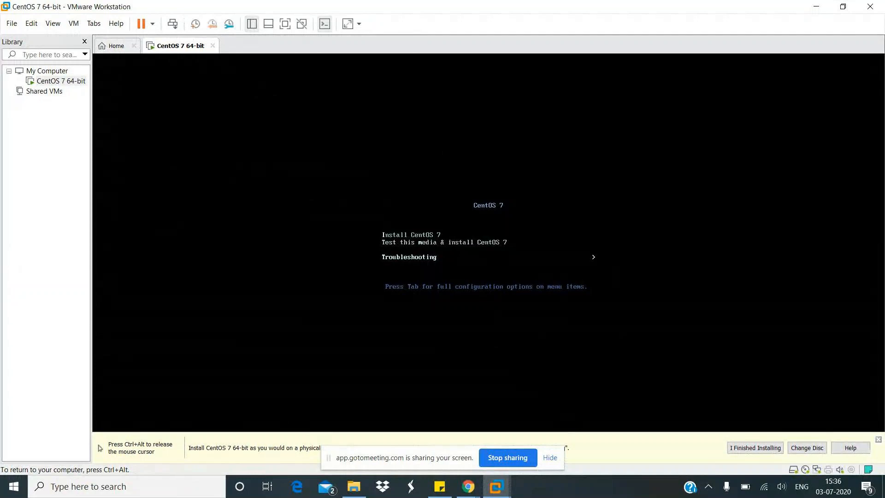
{"action": "key", "text": "Up"}
{"action": "key", "text": "Down"}
{"action": "key", "text": "Up"}
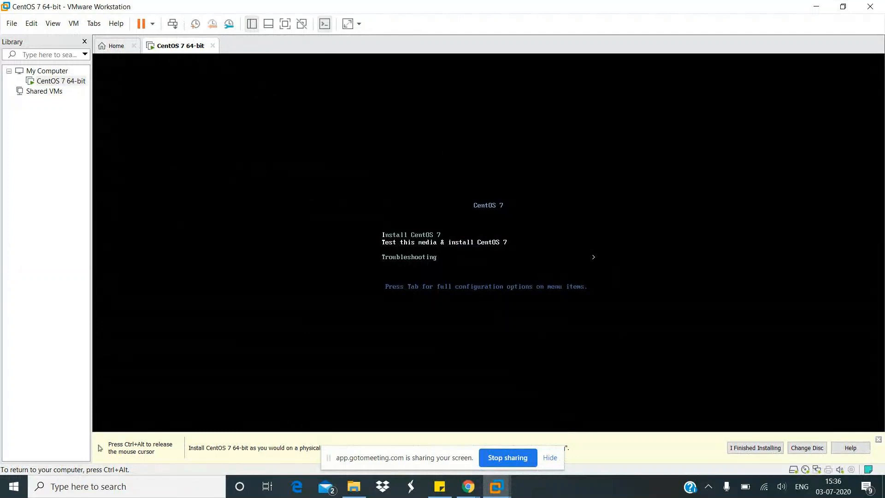
{"action": "key", "text": "Up"}
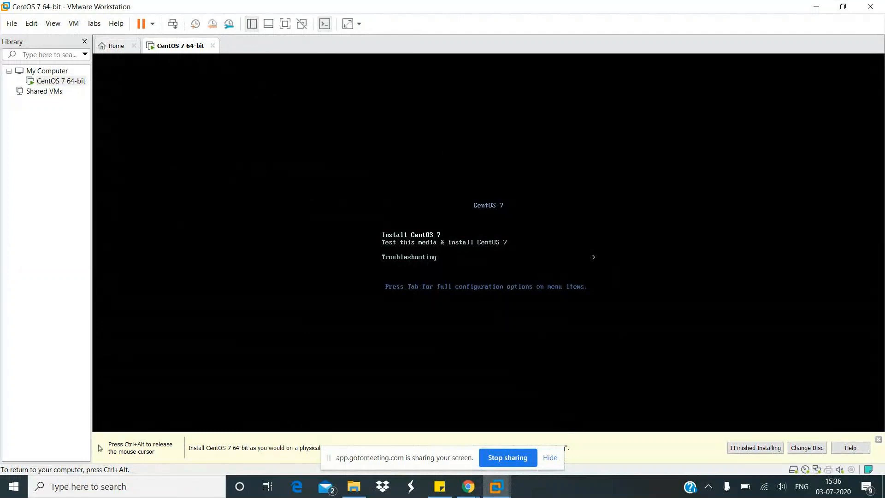
{"action": "key", "text": "Return"}
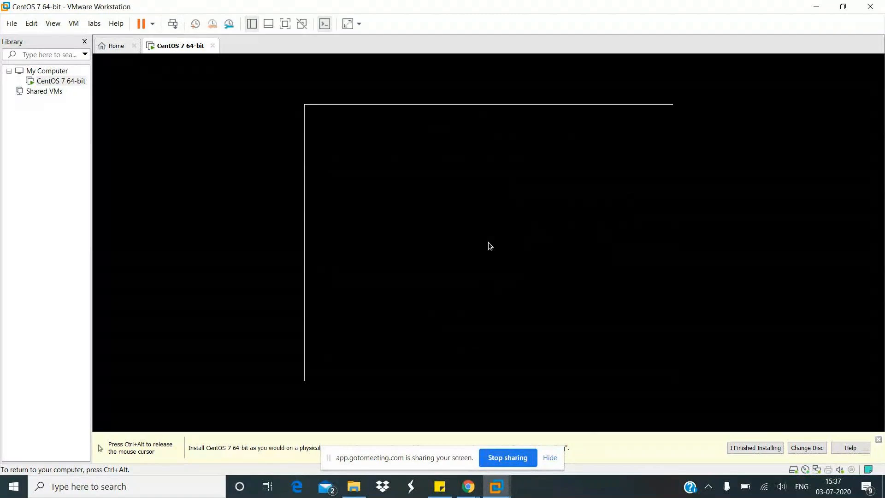
- Accept English (United States) as the installation language and continue to the installation summary
{"action": "key", "text": "ctrl+alt"}
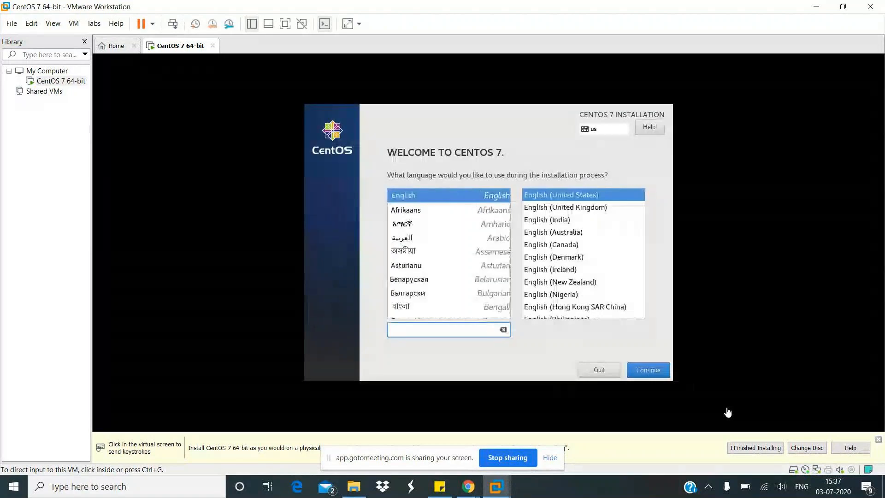
{"action": "left_click", "coordinate": [598, 417]}
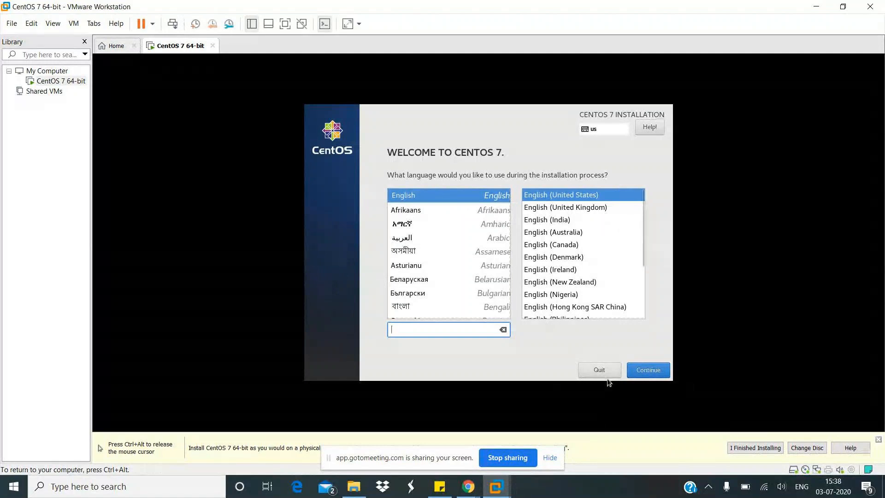
{"action": "left_click", "coordinate": [647, 368]}
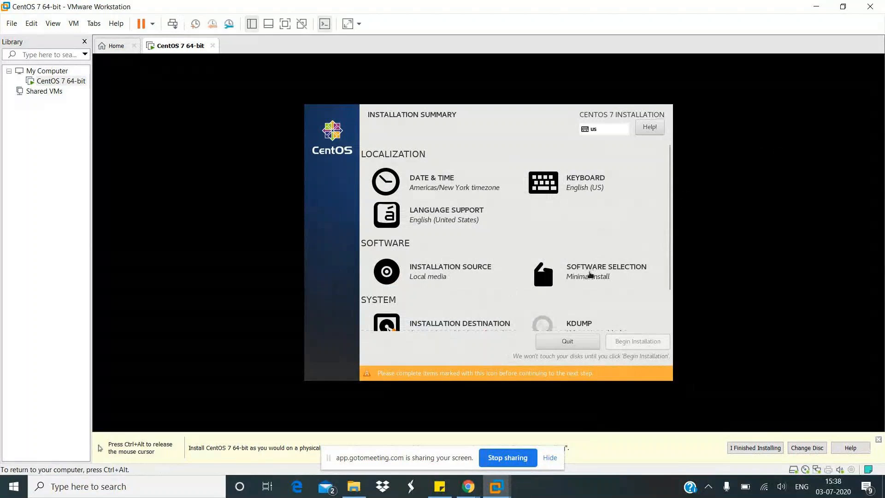
- Set the software selection's base environment to GNOME Desktop without add-ons
{"action": "left_click", "coordinate": [590, 274]}
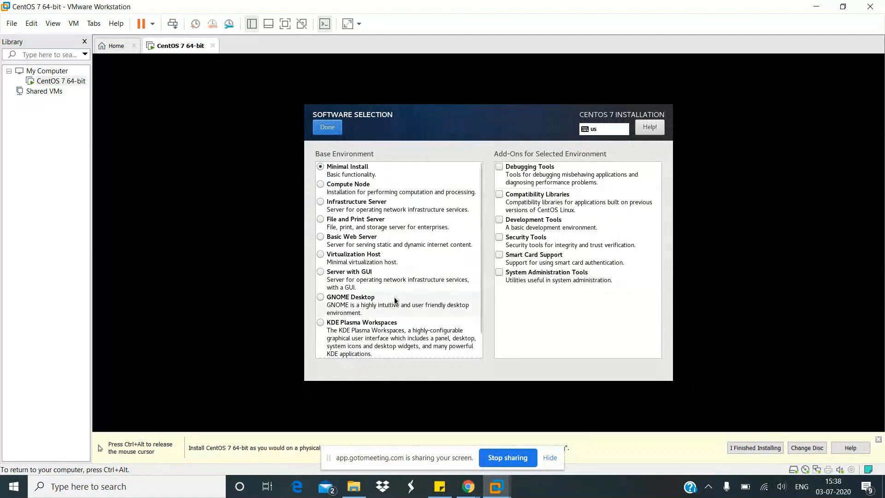
{"action": "left_click", "coordinate": [358, 307]}
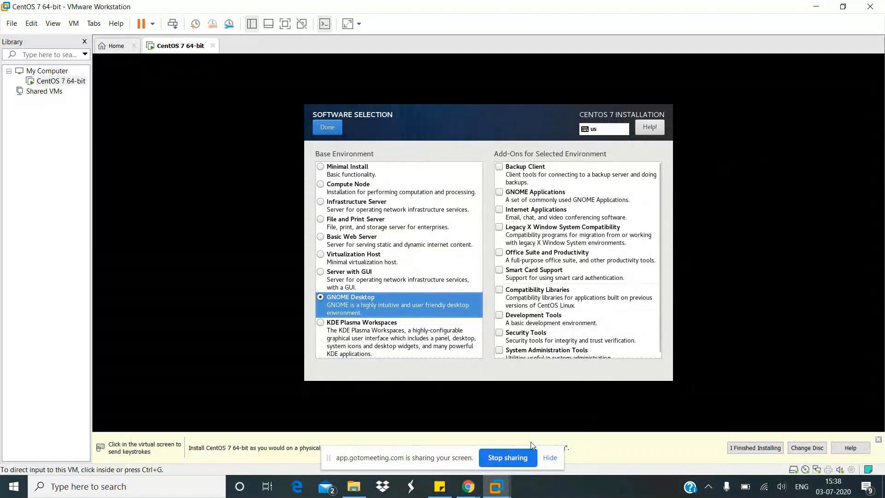
{"action": "left_click", "coordinate": [327, 127]}
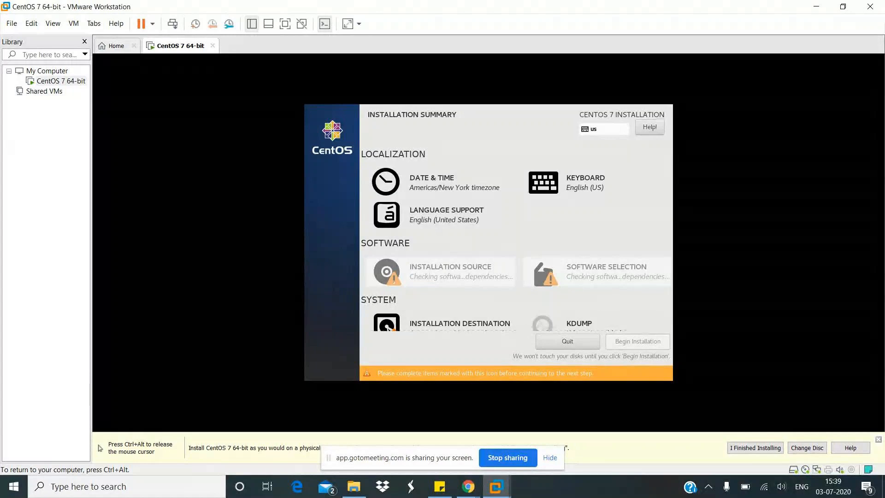
{"action": "key", "text": "ctrl+alt"}
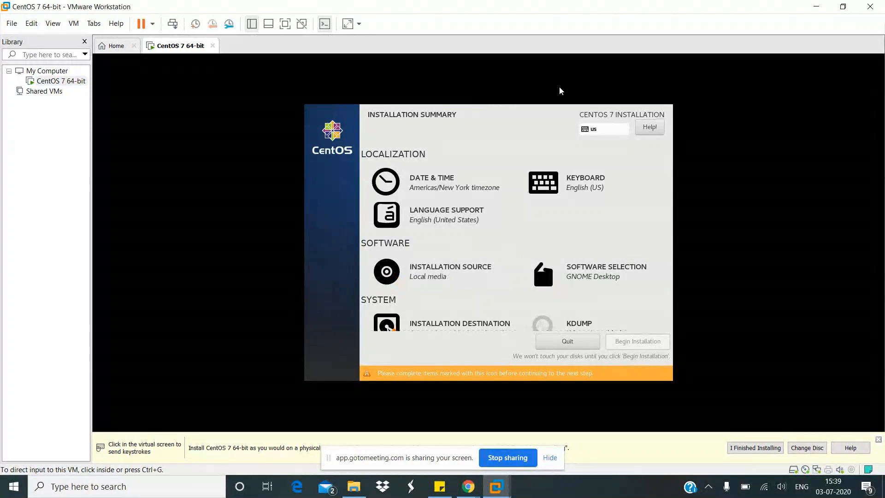
{"action": "left_click", "coordinate": [543, 109]}
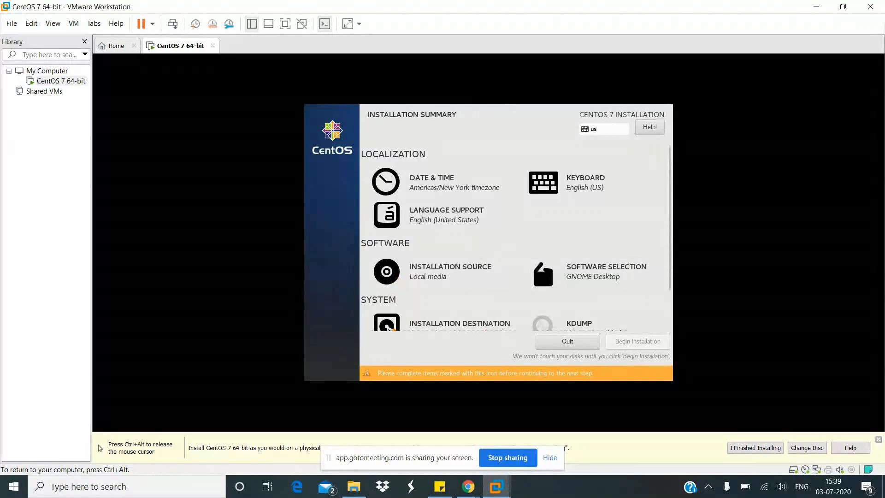
- Review the installation source settings with the auto-detected installation media and return to the installation summary
{"action": "left_click", "coordinate": [450, 271]}
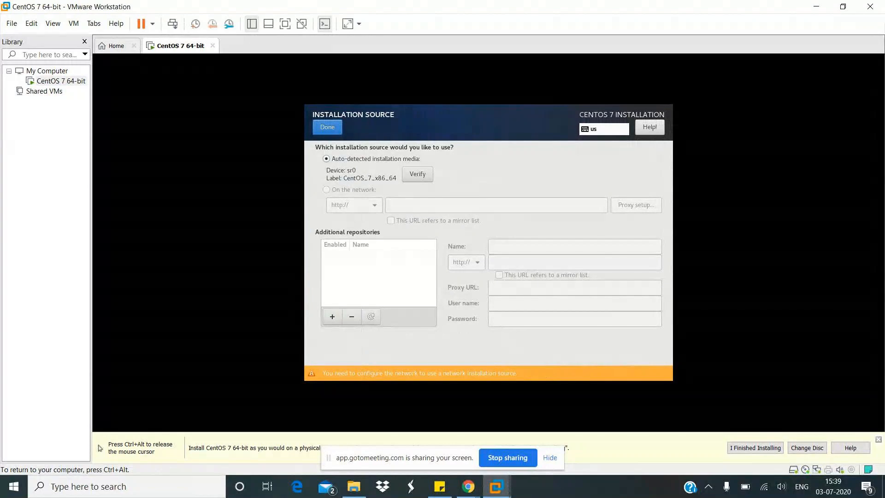
{"action": "key", "text": "ctrl+alt"}
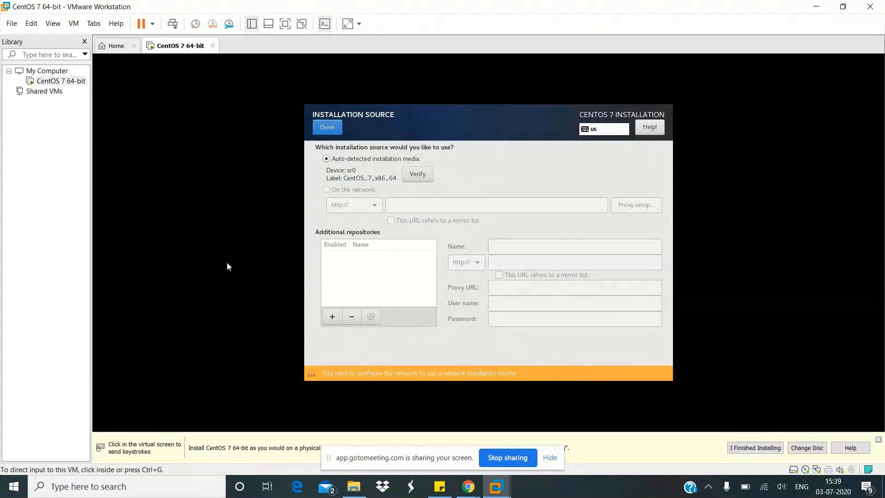
{"action": "left_click", "coordinate": [227, 263]}
{"action": "left_click", "coordinate": [327, 127]}
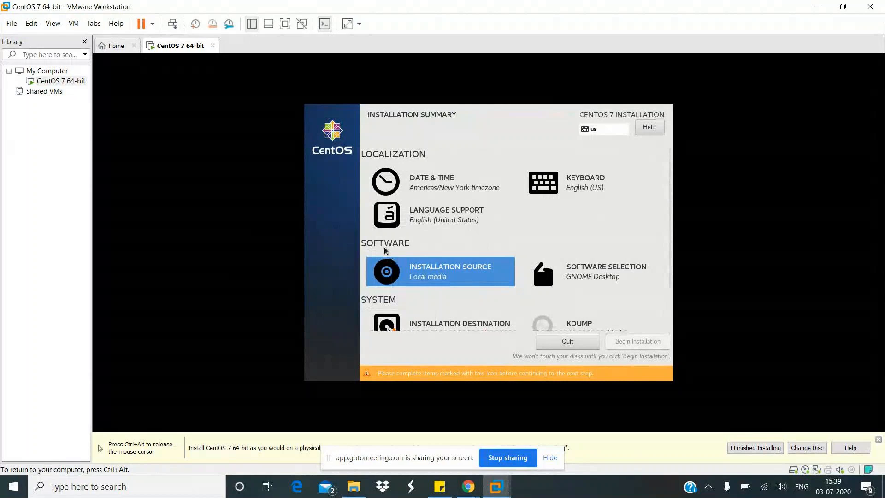
- Review the software selection's base environment and add-ons, and return to the installation summary
{"action": "left_click", "coordinate": [606, 272]}
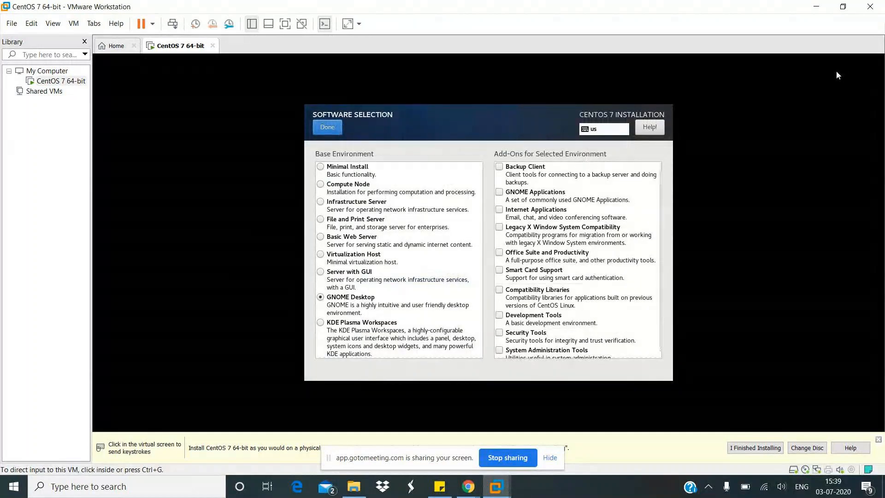
{"action": "left_click", "coordinate": [836, 72]}
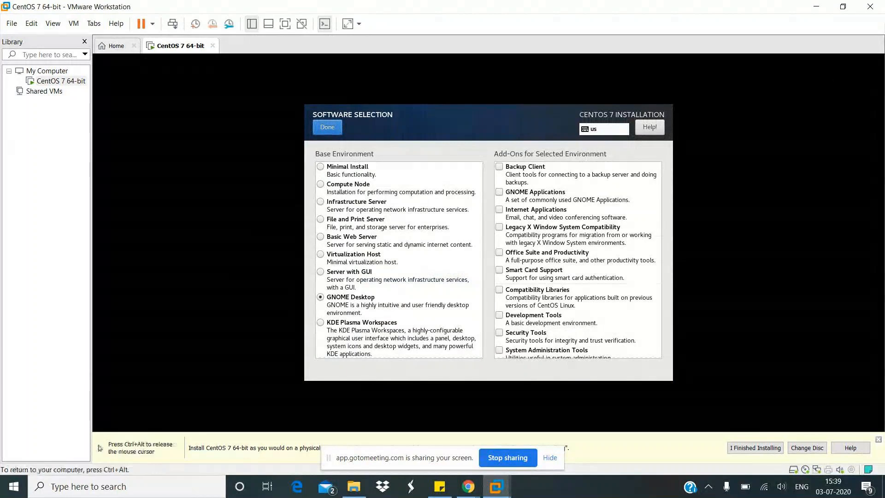
{"action": "left_click", "coordinate": [327, 127]}
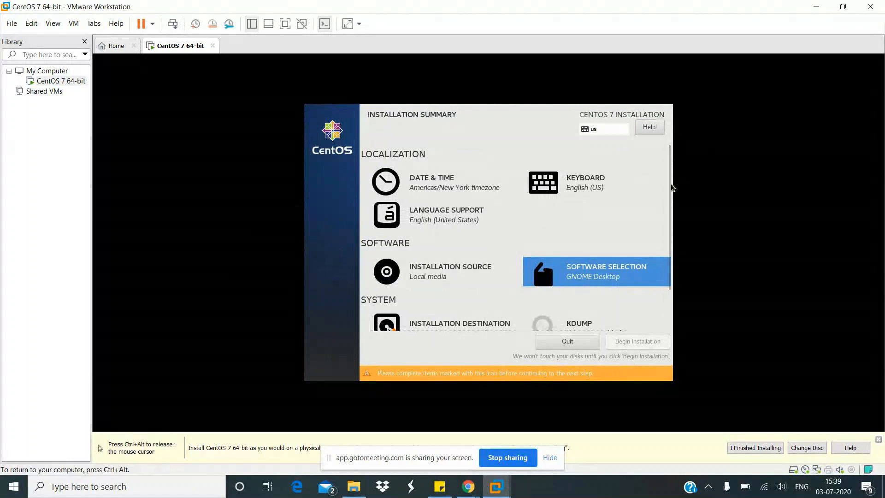
- Turn on the Ethernet (ens33) connection in the network and host name settings and return to the installation summary
{"action": "scroll", "coordinate": [665, 210], "scroll_direction": "down", "scroll_amount": 1}
{"action": "scroll", "coordinate": [665, 210], "scroll_direction": "down", "scroll_amount": 2}
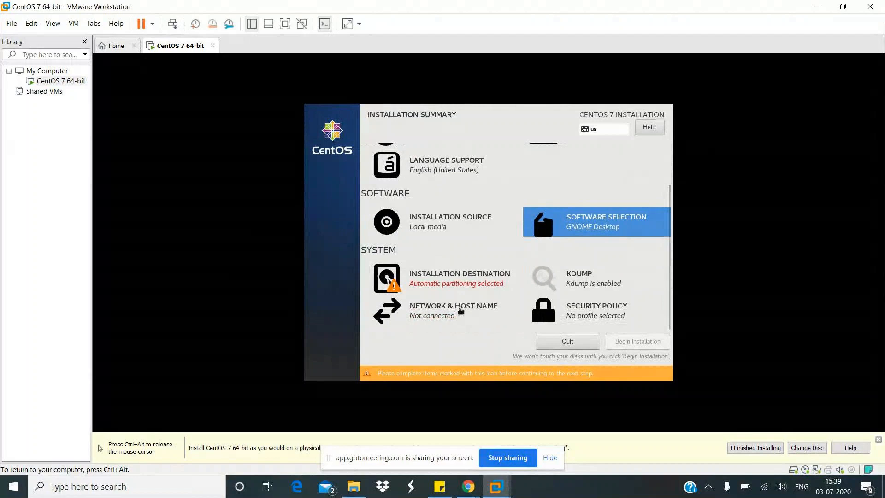
{"action": "left_click", "coordinate": [460, 311]}
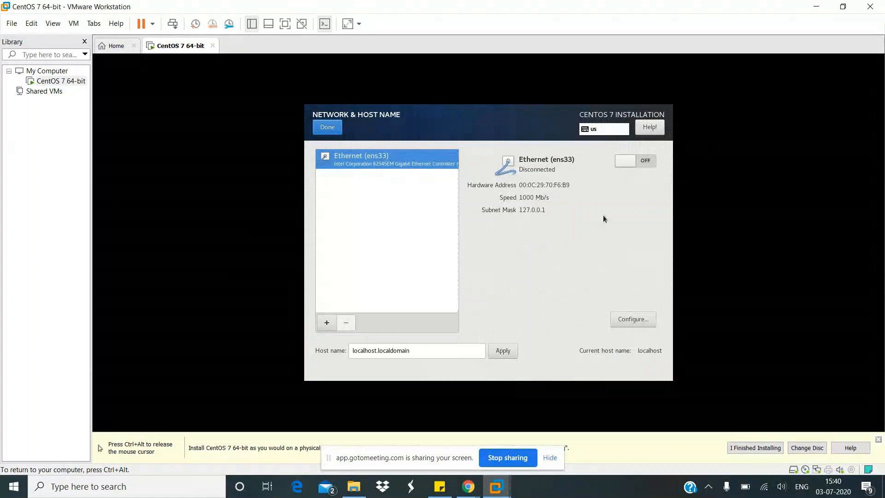
{"action": "left_click", "coordinate": [627, 160]}
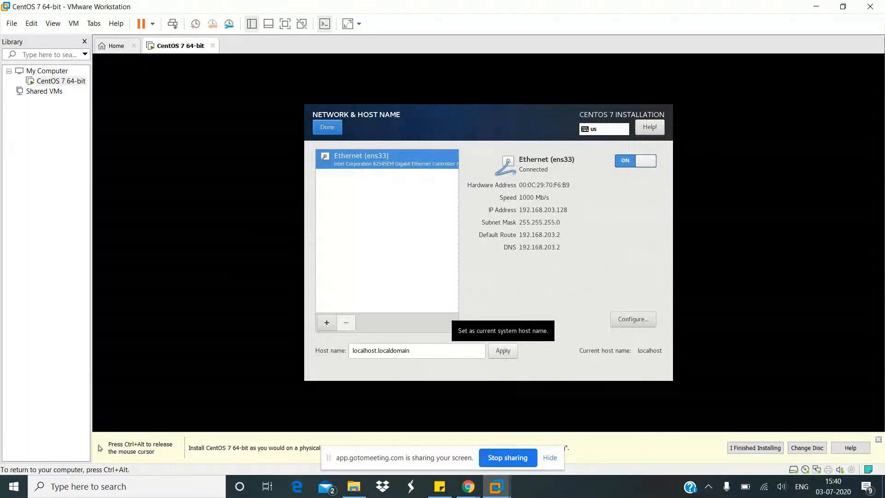
{"action": "left_click", "coordinate": [327, 127]}
{"action": "key", "text": "ctrl+alt"}
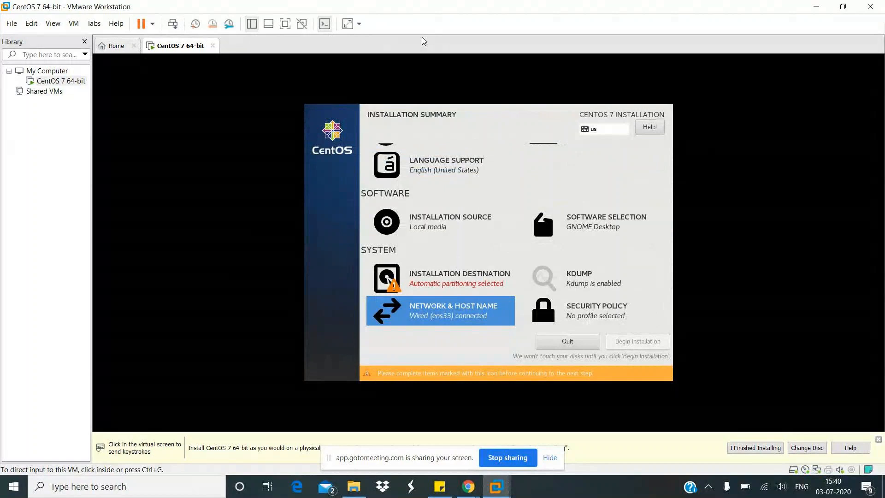
- Set the 20 GiB VMware virtual disk as the installation destination with automatic partitioning, and begin the installation
{"action": "left_click", "coordinate": [353, 106]}
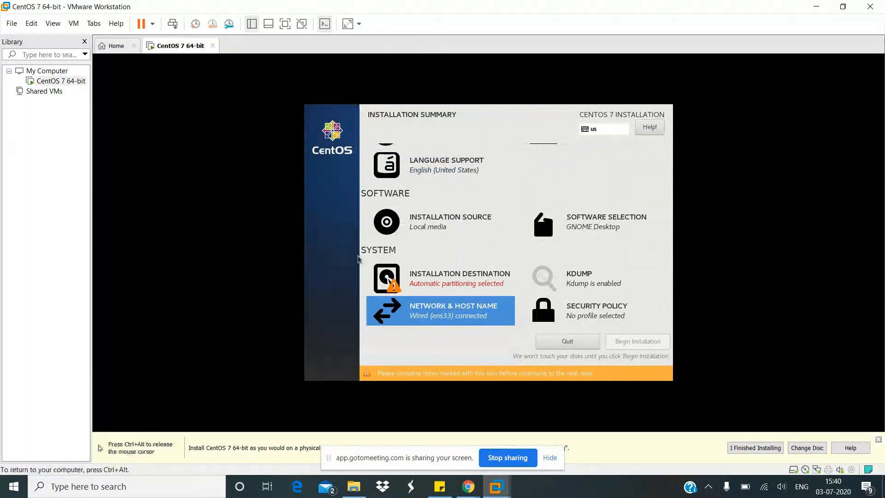
{"action": "left_click", "coordinate": [432, 282]}
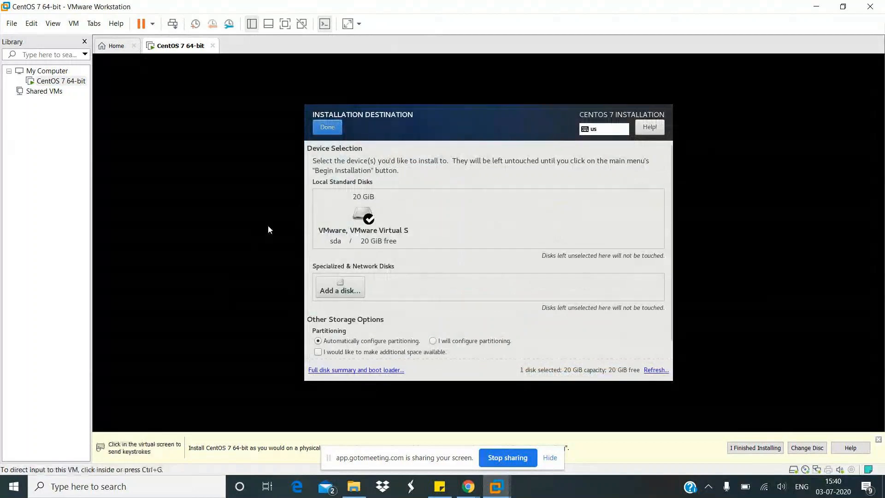
{"action": "left_click", "coordinate": [358, 208]}
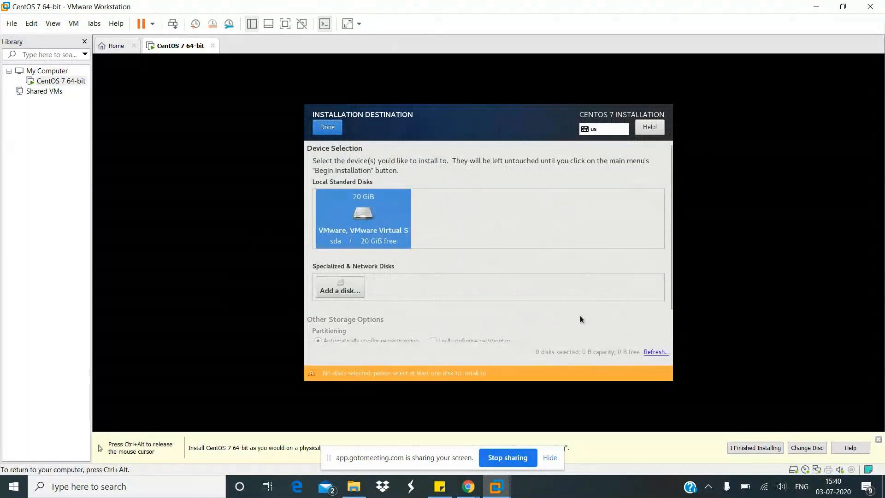
{"action": "left_click", "coordinate": [331, 127]}
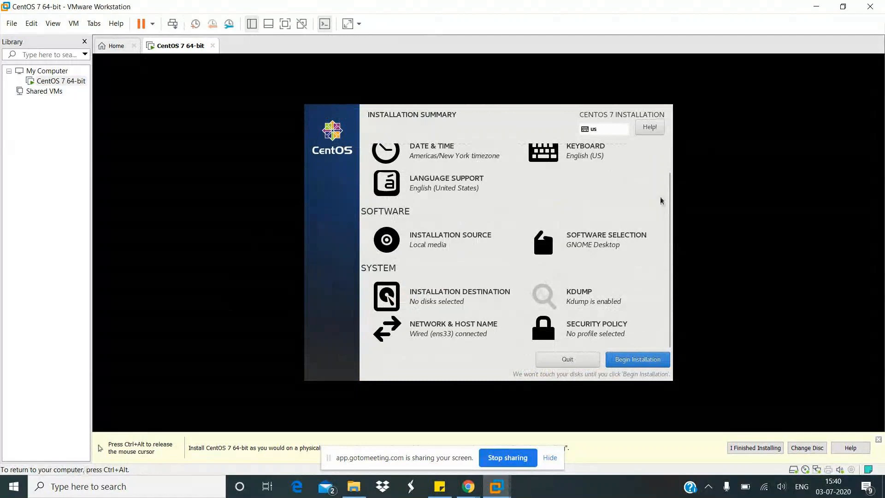
{"action": "left_click", "coordinate": [621, 363]}
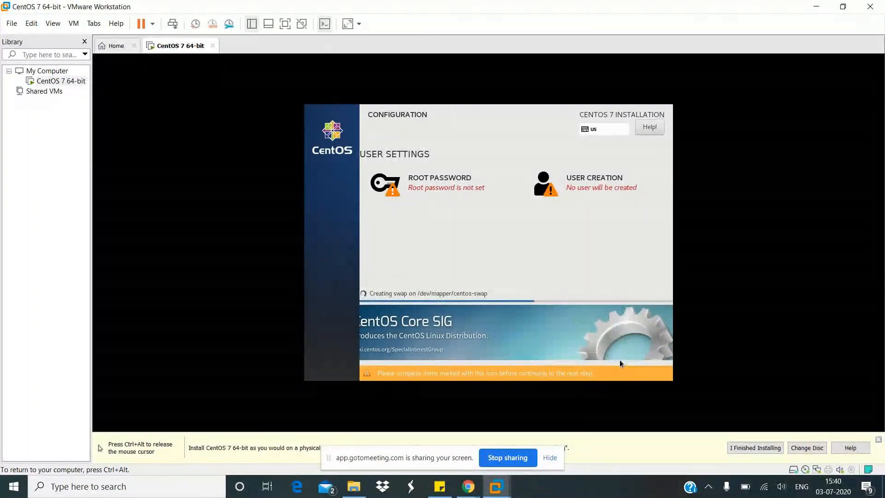
- Set and confirm the root password for the installation, accepting it despite its weak rating
{"action": "left_click", "coordinate": [402, 185]}
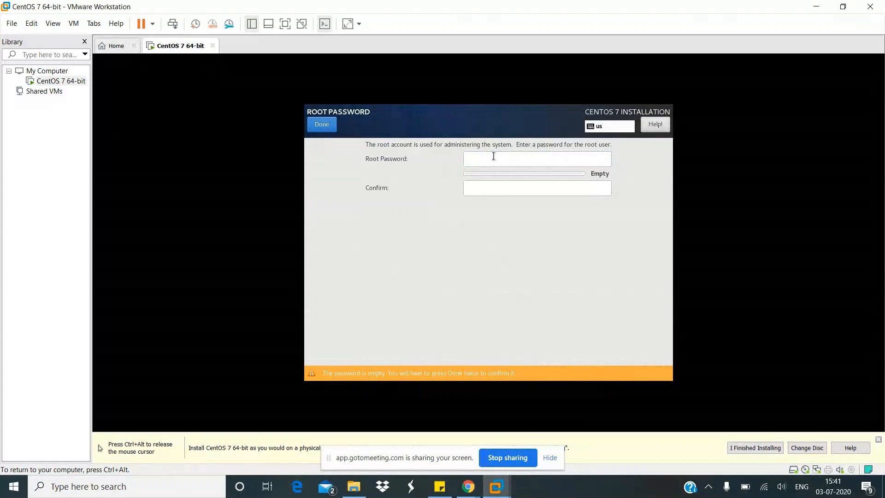
{"action": "left_click", "coordinate": [507, 188]}
{"action": "left_click", "coordinate": [543, 158]}
{"action": "type", "text": "red"}
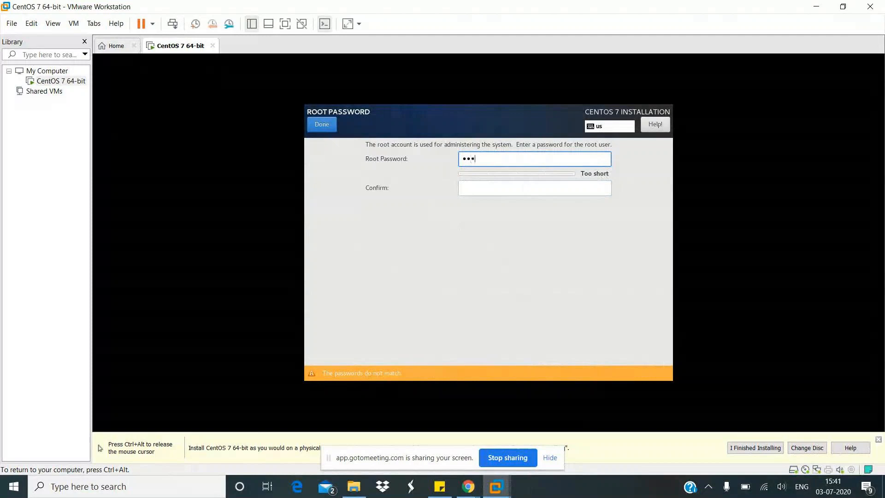
{"action": "type", "text": "hat"}
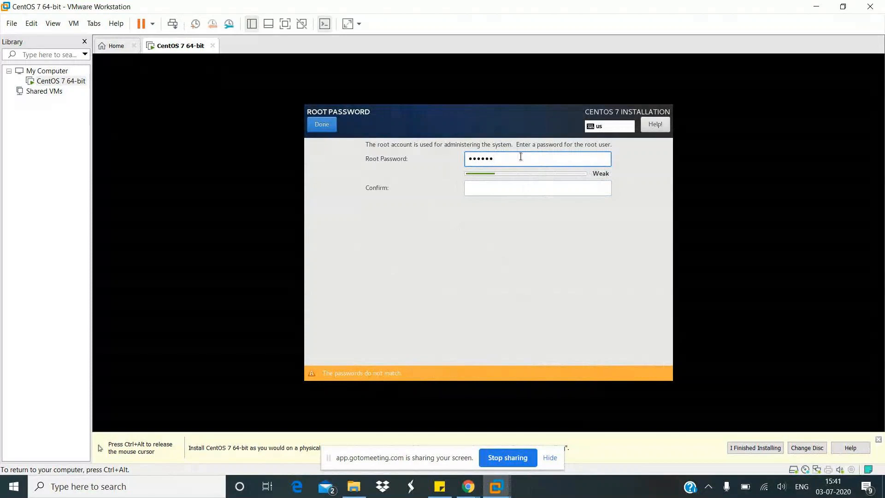
{"action": "left_click", "coordinate": [509, 185]}
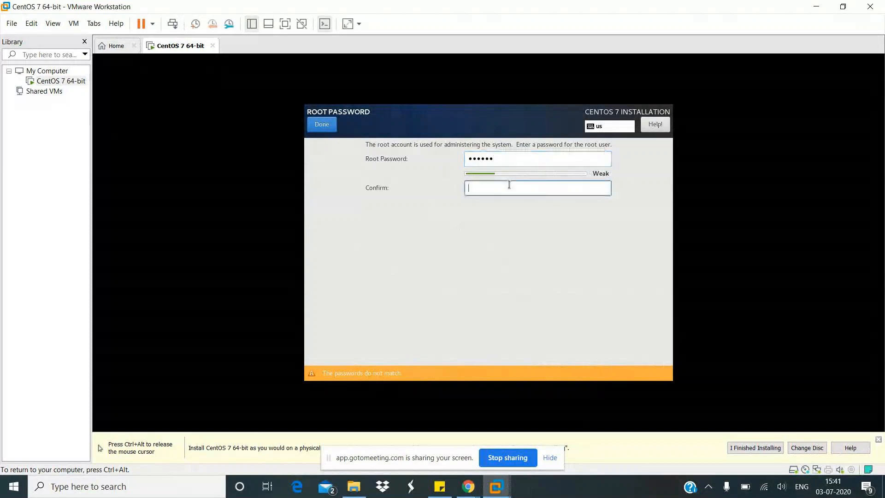
{"action": "type", "text": "••••••"}
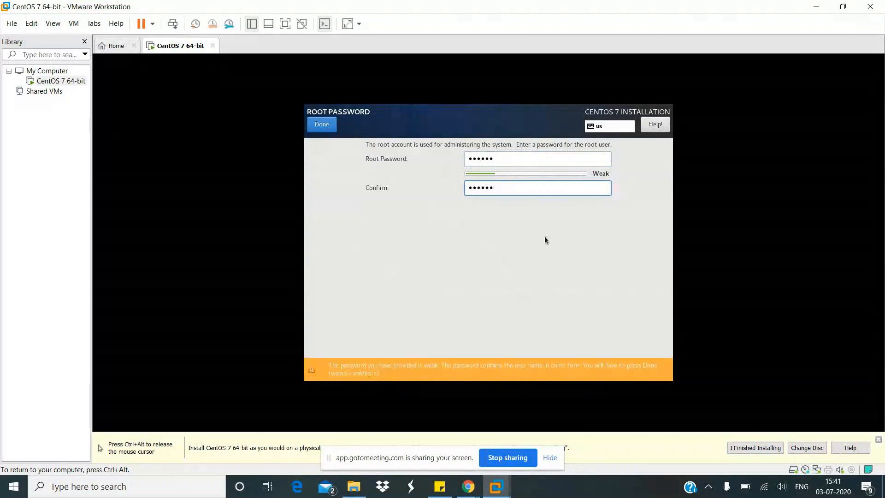
{"action": "left_click", "coordinate": [320, 125]}
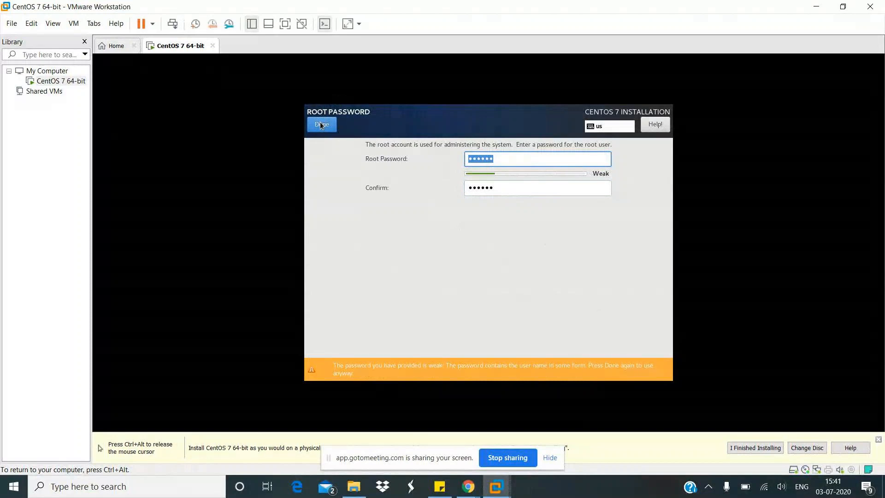
{"action": "left_click", "coordinate": [321, 125]}
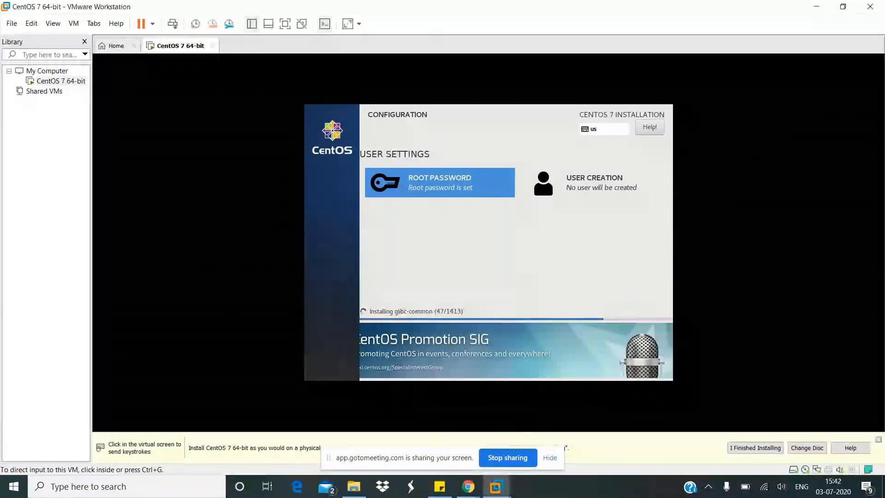
{"action": "left_click", "coordinate": [452, 368]}
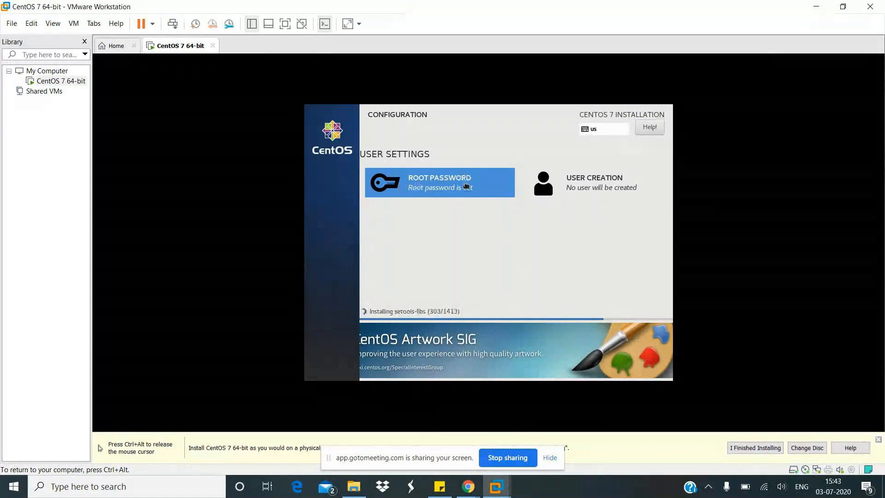
{"action": "key", "text": "ctrl+alt"}
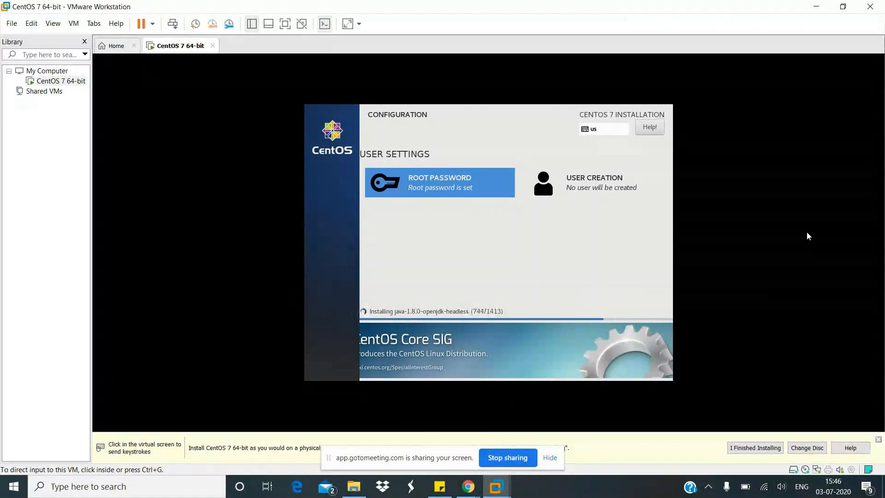
{"action": "left_click", "coordinate": [596, 266]}
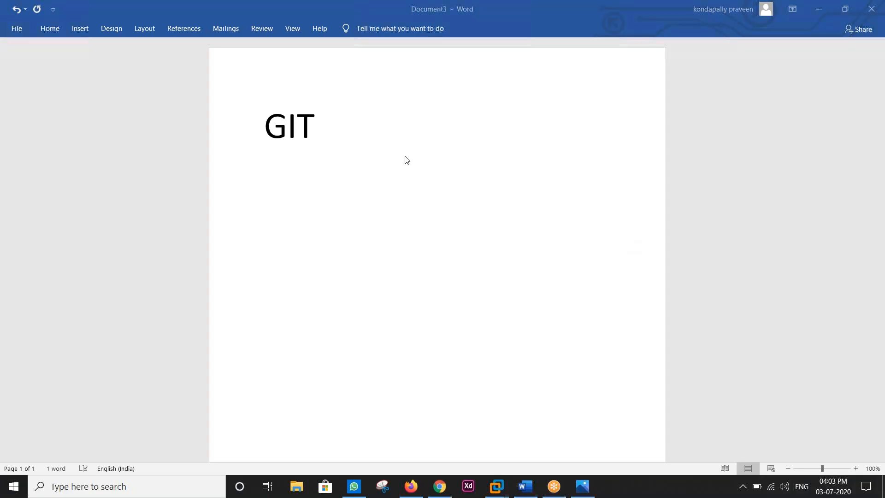
{"action": "left_click", "coordinate": [405, 157]}
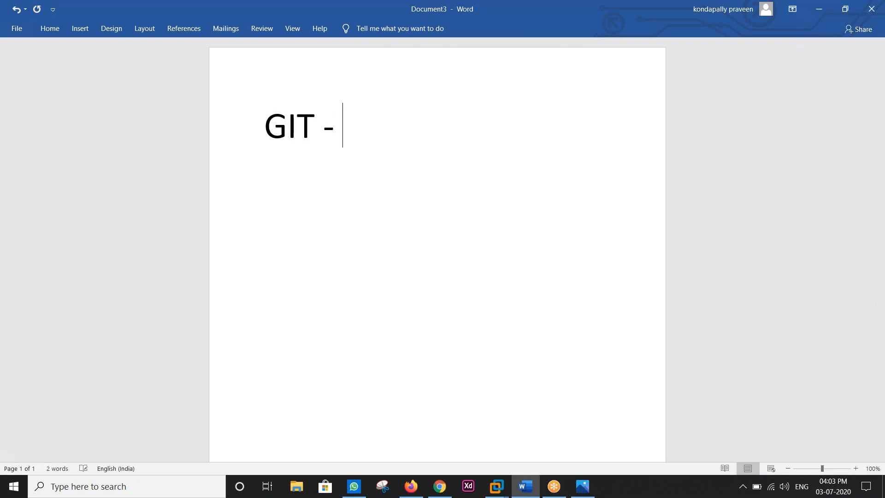
- In the Word document, complete the GIT line with "VCS" and add a second line reading "CVS/SVN/MECURY"
{"action": "type", "text": "VCS"}
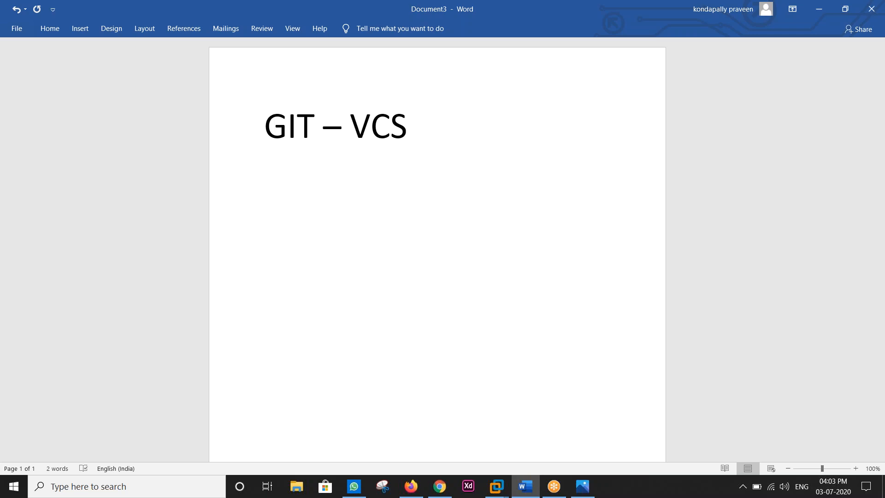
{"action": "type", "text": "CVS"}
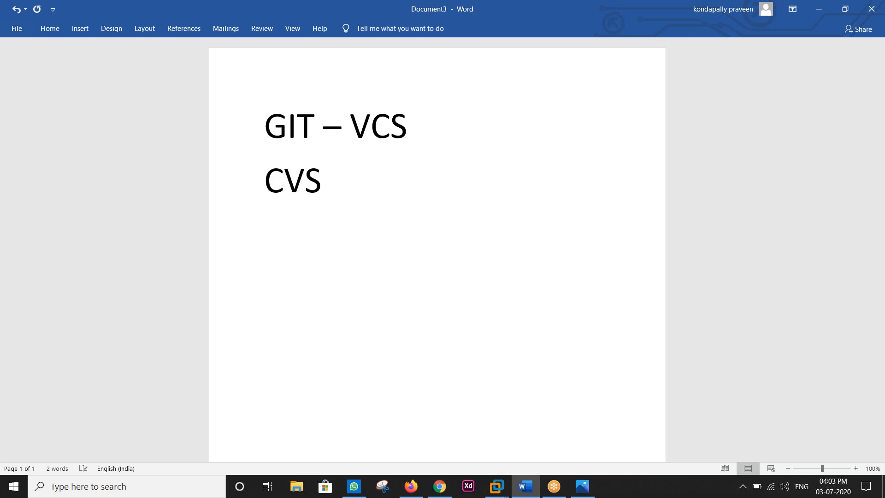
{"action": "type", "text": "/SV"}
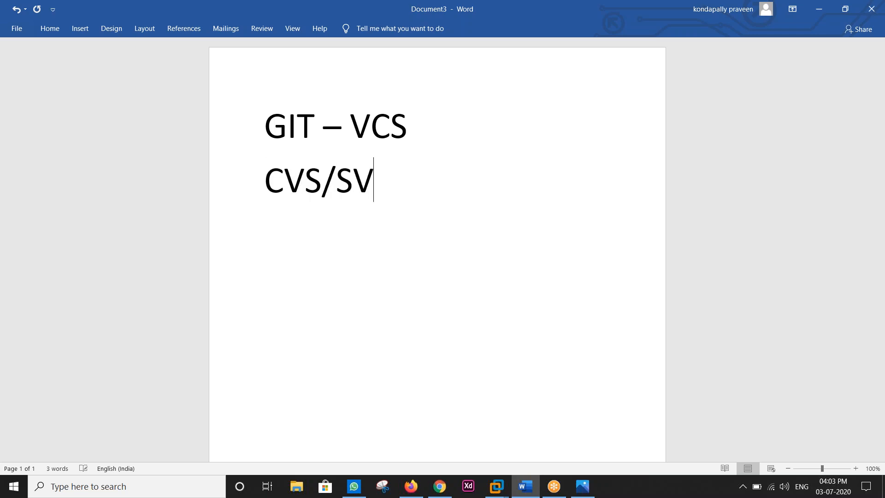
{"action": "type", "text": "N/"}
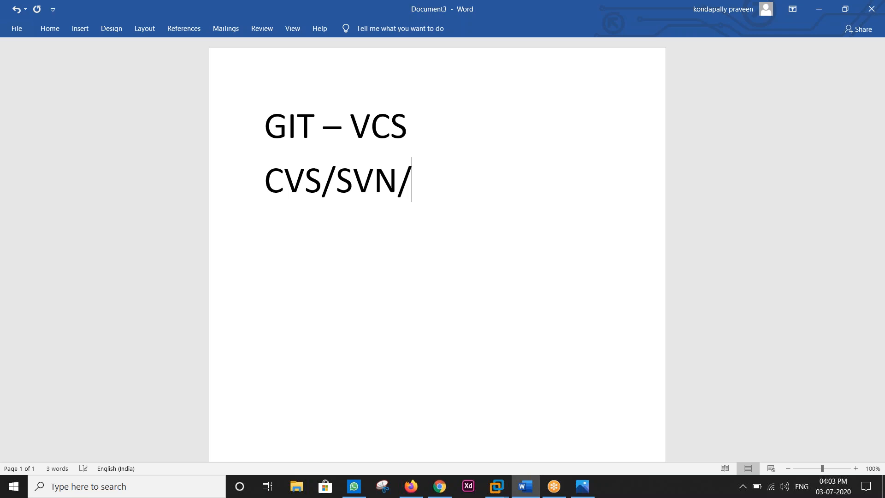
{"action": "type", "text": "MECURU"}
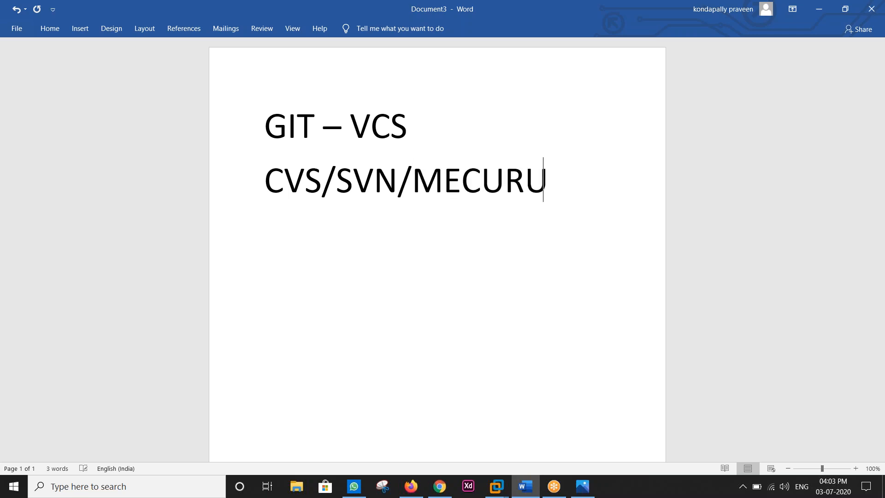
{"action": "key", "text": "BackSpace"}
{"action": "type", "text": "Y"}
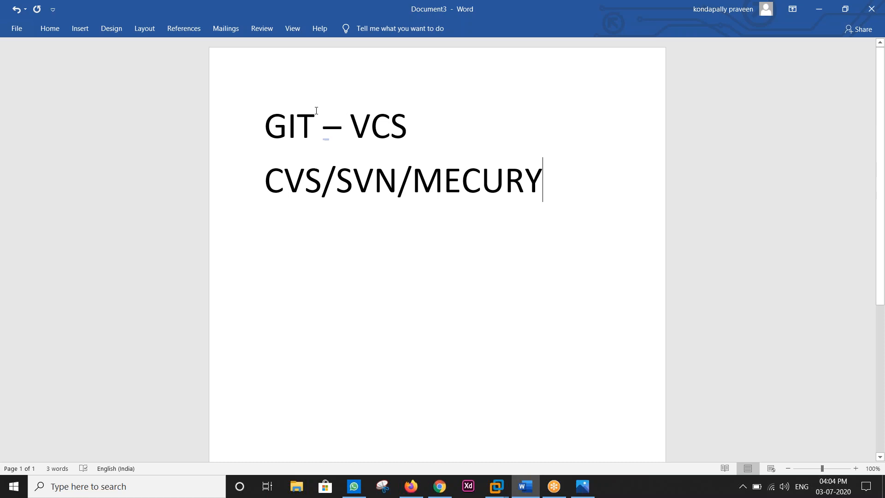
- Append "80%" to the end of the "GIT – VCS" line
{"action": "left_click", "coordinate": [429, 122]}
{"action": "type", "text": "80"}
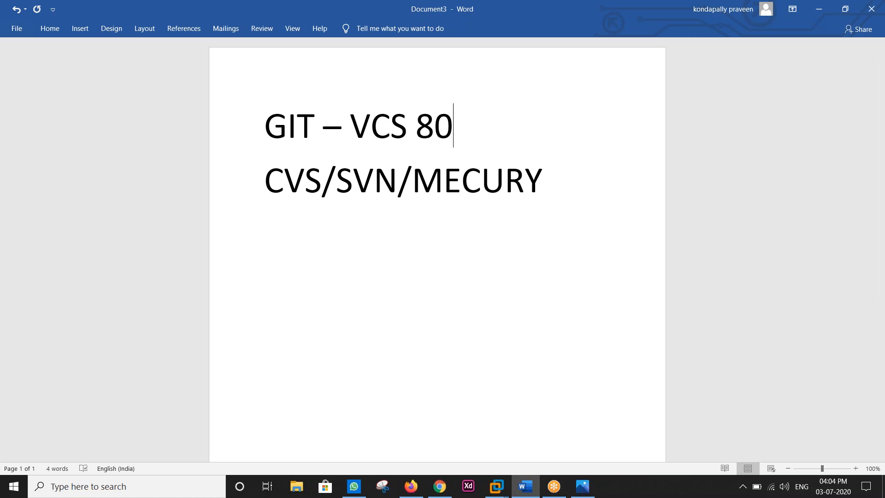
{"action": "type", "text": "%"}
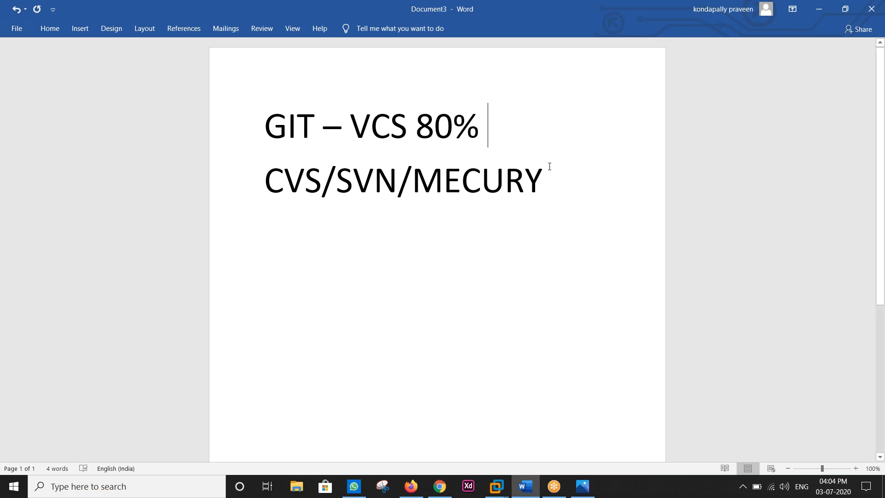
{"action": "type", "text": " 3"}
- Start a third line below "CVS/SVN/MECURY" with the text "OPE"
{"action": "key", "text": "BackSpace"}
{"action": "key", "text": "Return"}
{"action": "type", "text": "OPE"}
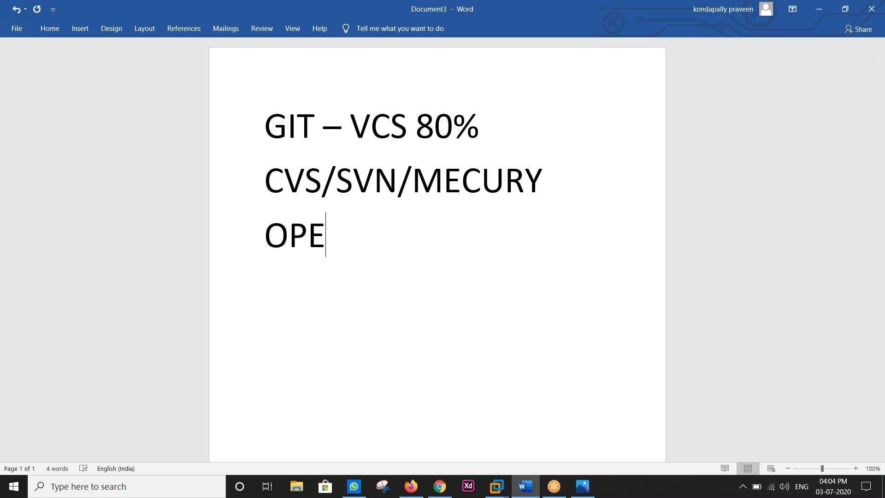